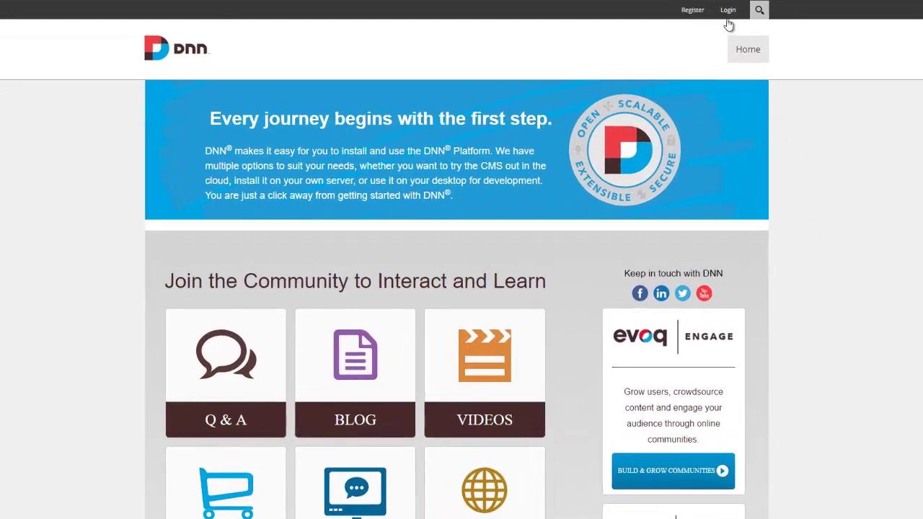
Log in with the host superuser account and go to Host > Extensions
click(728, 10)
text(host)
key(Tab)
text(dnnho)
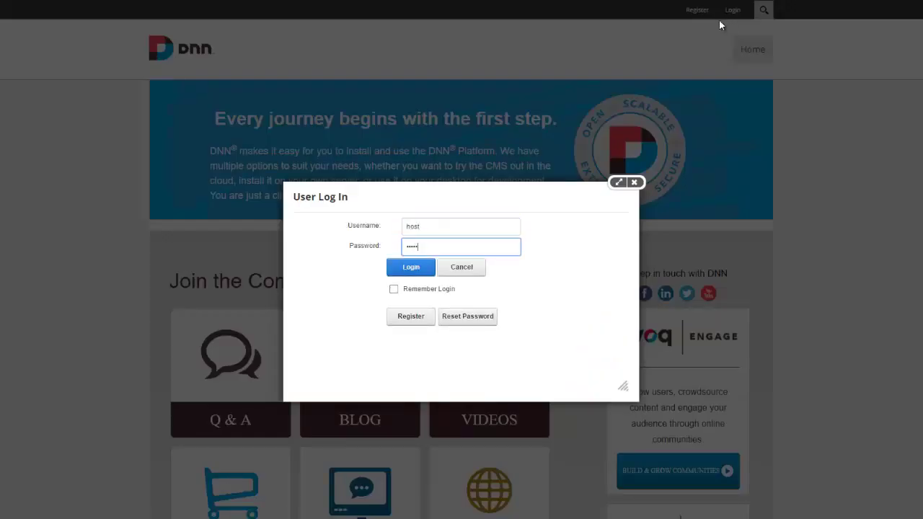
text(st)
key(Return)
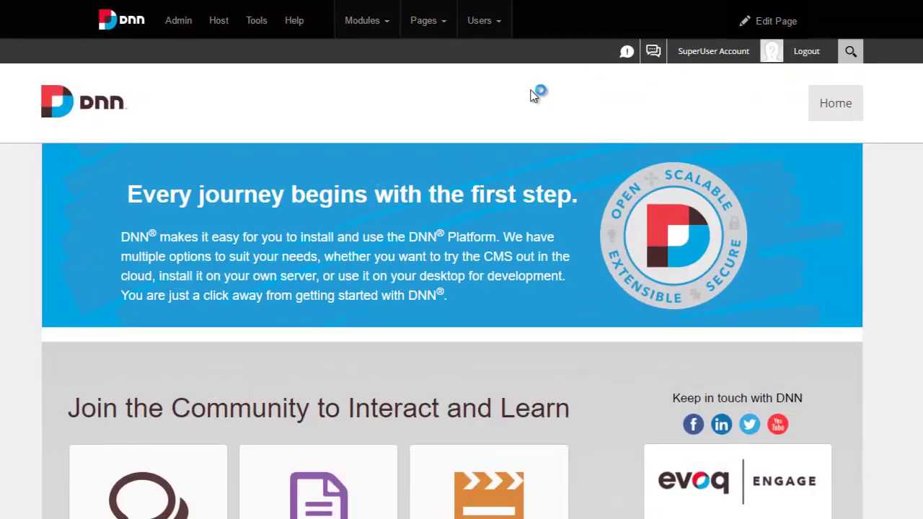
mouse_move(225, 37)
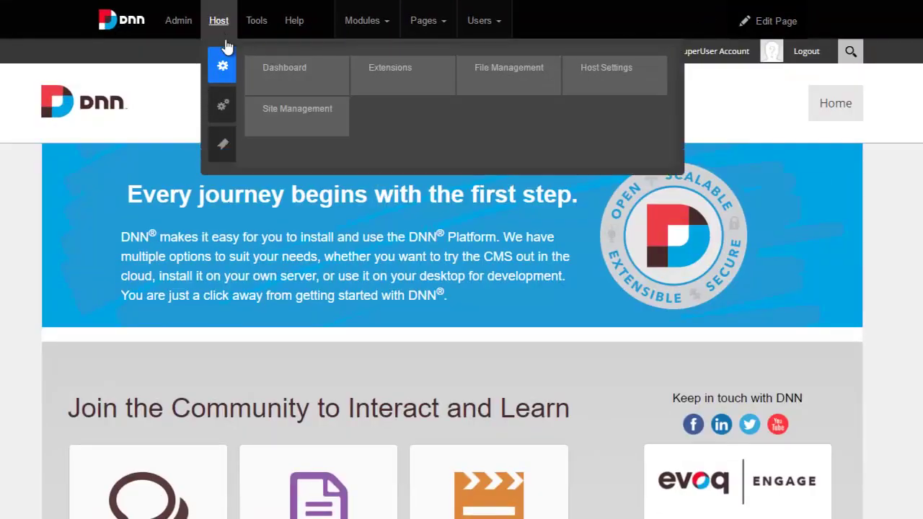
click(386, 78)
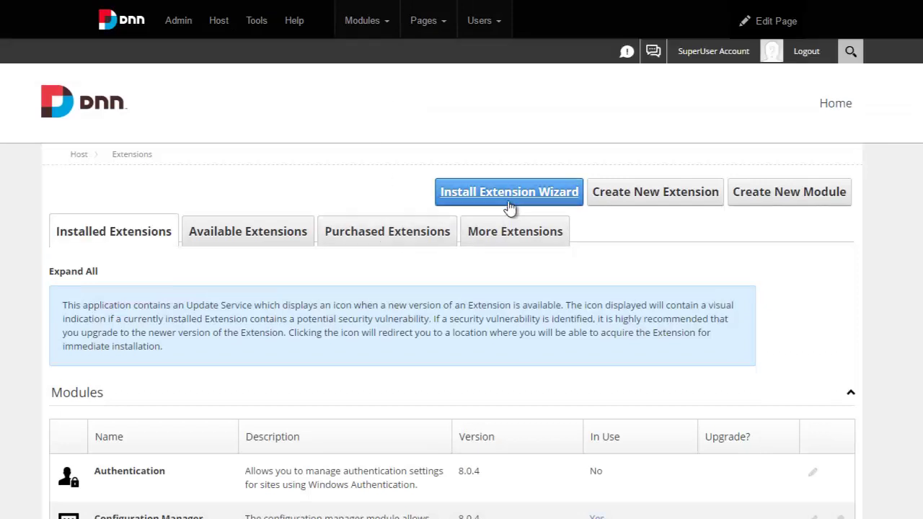
Extract the Live Helpdesk zip, open its Install Files folder, and launch the Install Extension Wizard
key(alt+Tab)
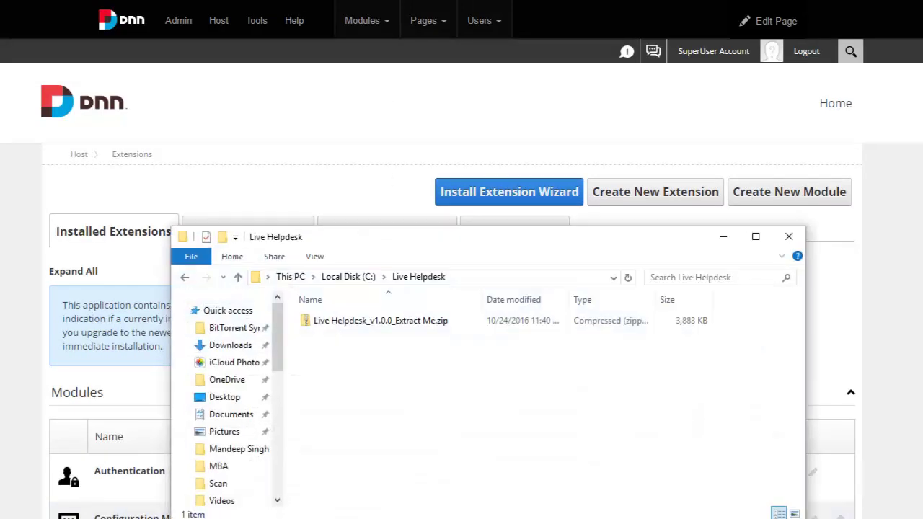
right_click(390, 329)
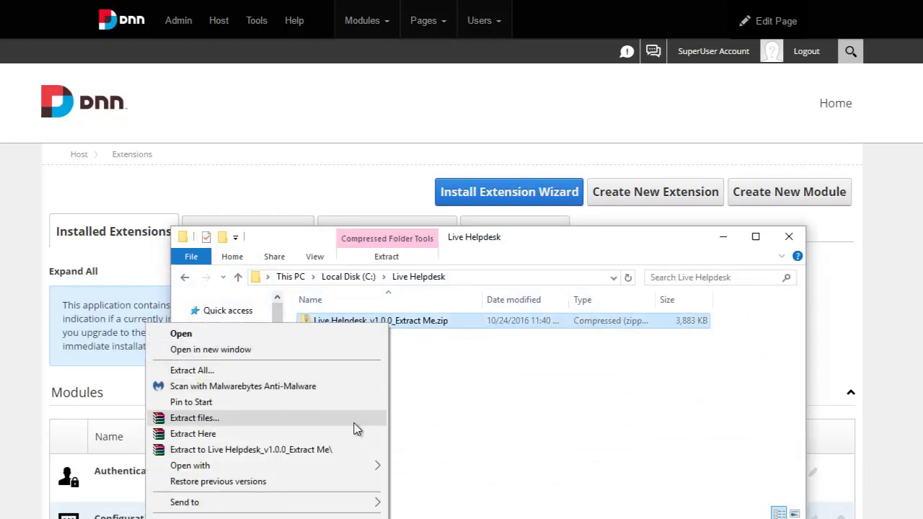
click(354, 450)
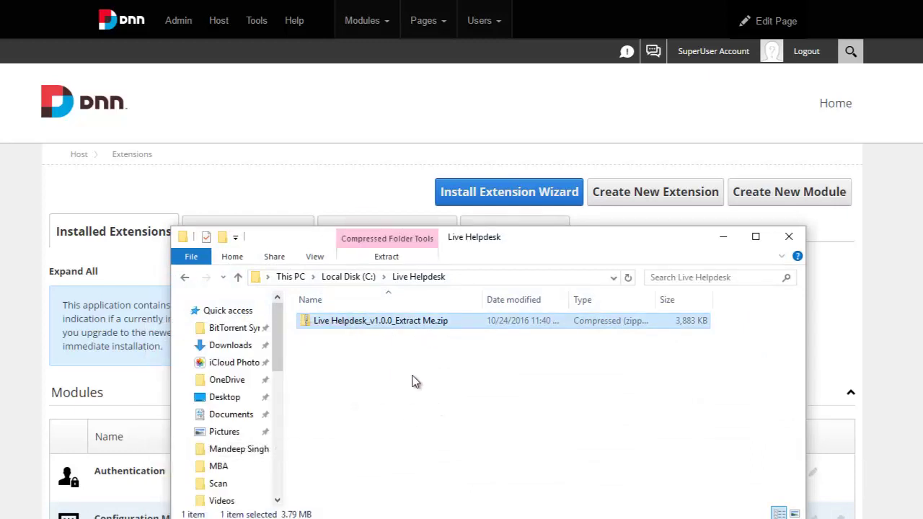
double_click(364, 322)
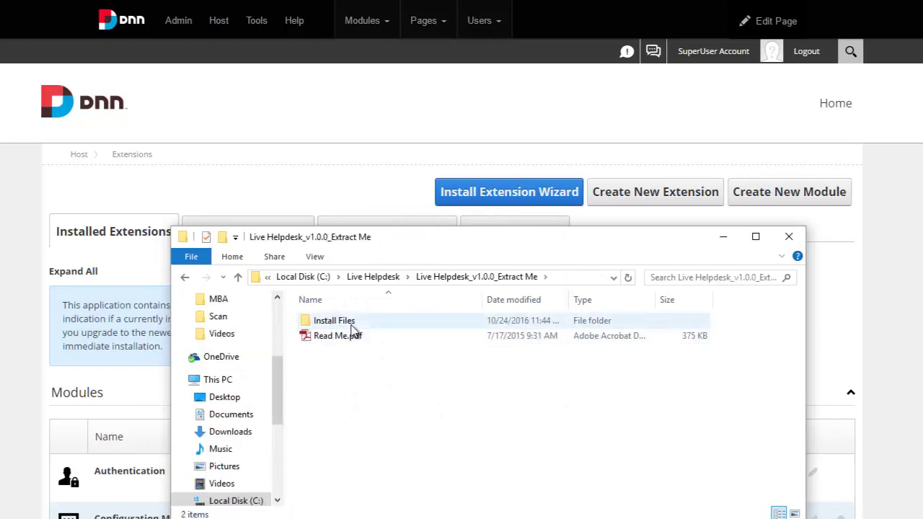
double_click(352, 326)
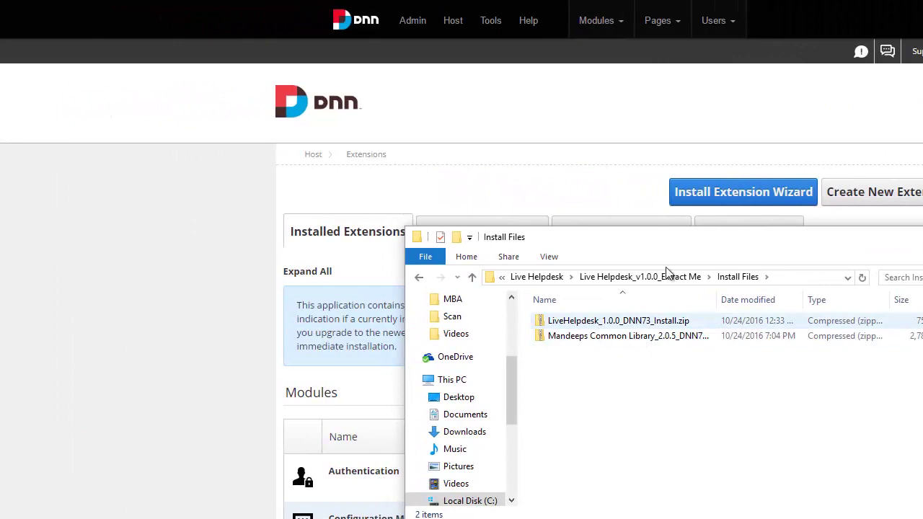
click(726, 193)
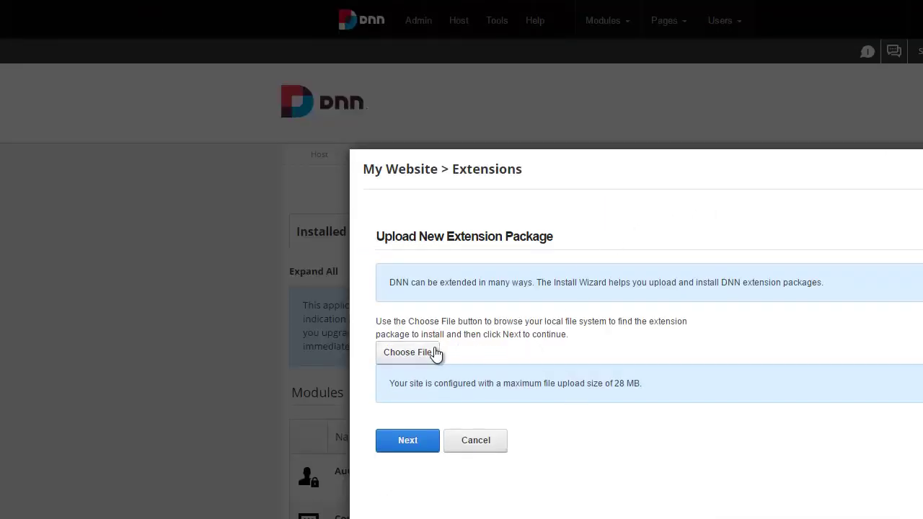
Choose the Mandeeps Common Library zip from C:\Live Helpdesk\...\Install Files for upload
click(436, 354)
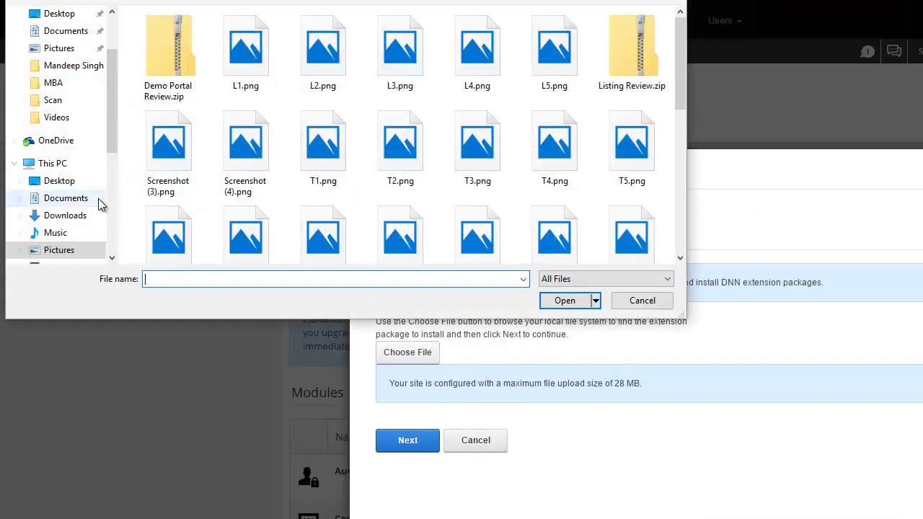
click(54, 163)
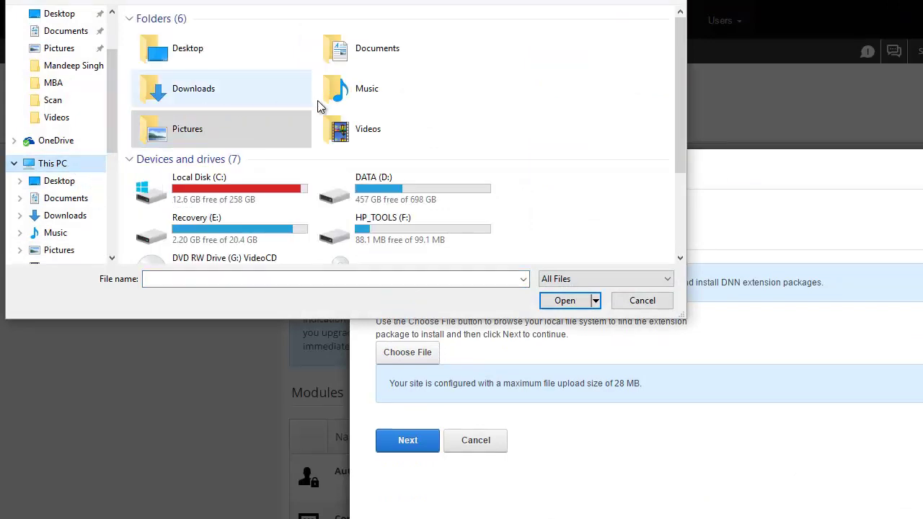
double_click(292, 196)
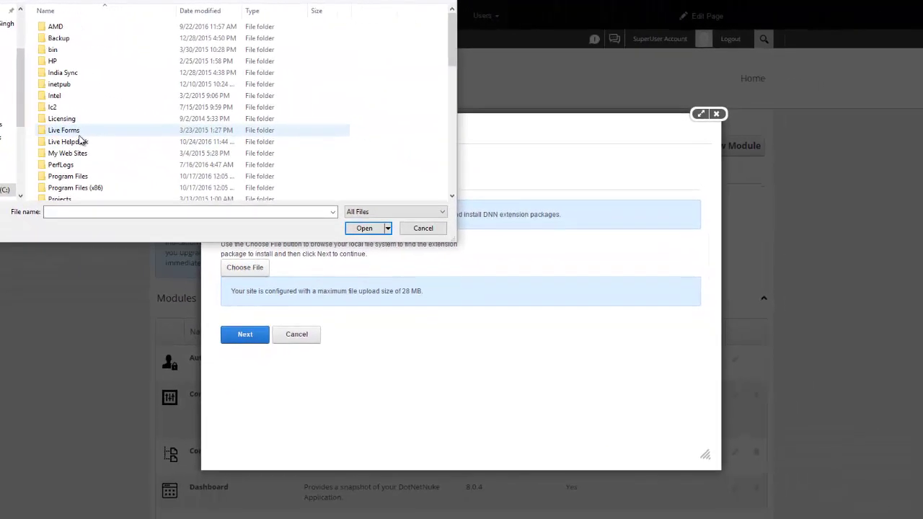
double_click(78, 148)
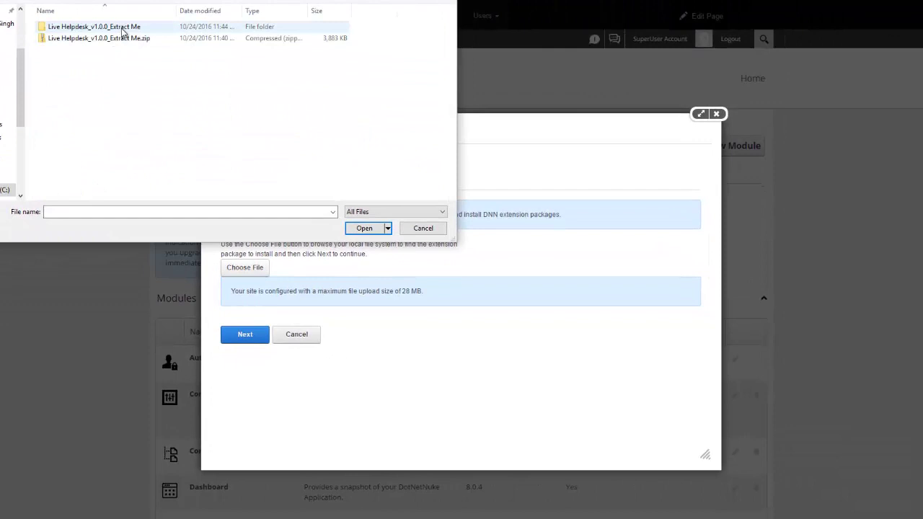
double_click(123, 30)
double_click(98, 29)
click(100, 40)
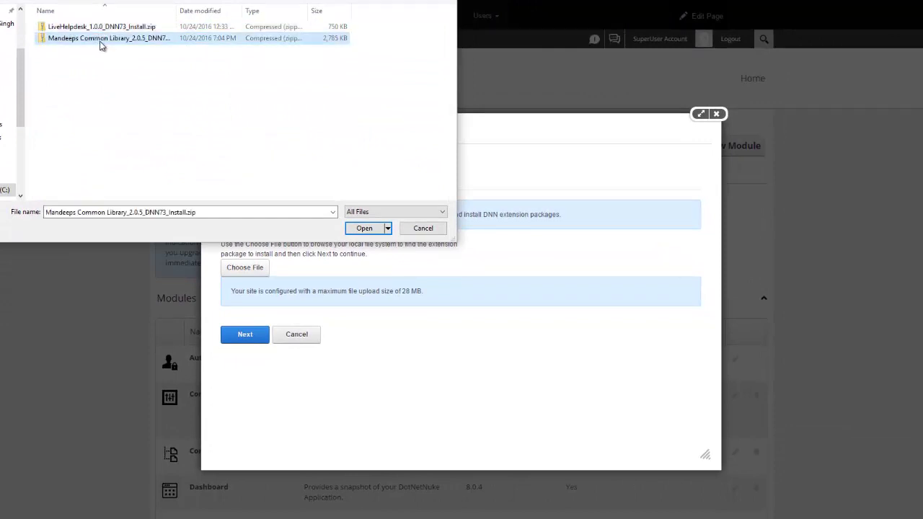
double_click(100, 43)
Upload the package, pass the information and release-notes pages, and accept the license
click(246, 335)
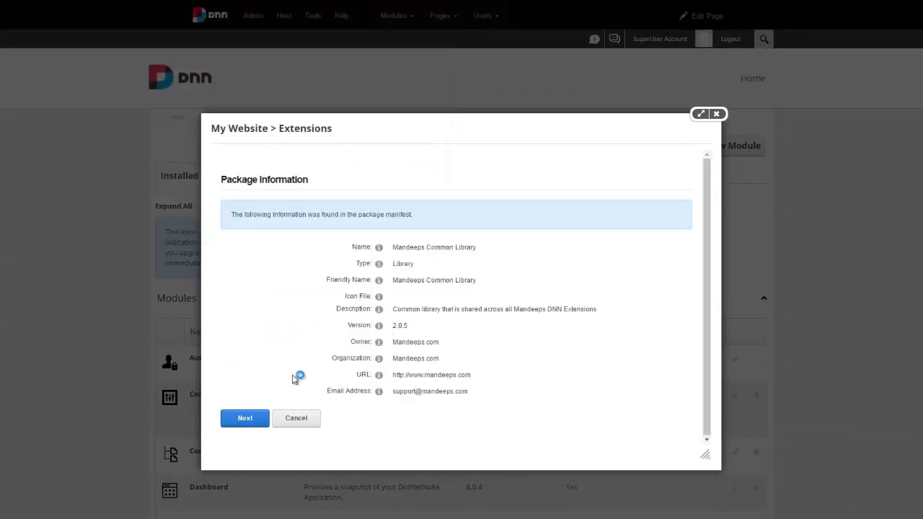
click(254, 417)
click(251, 272)
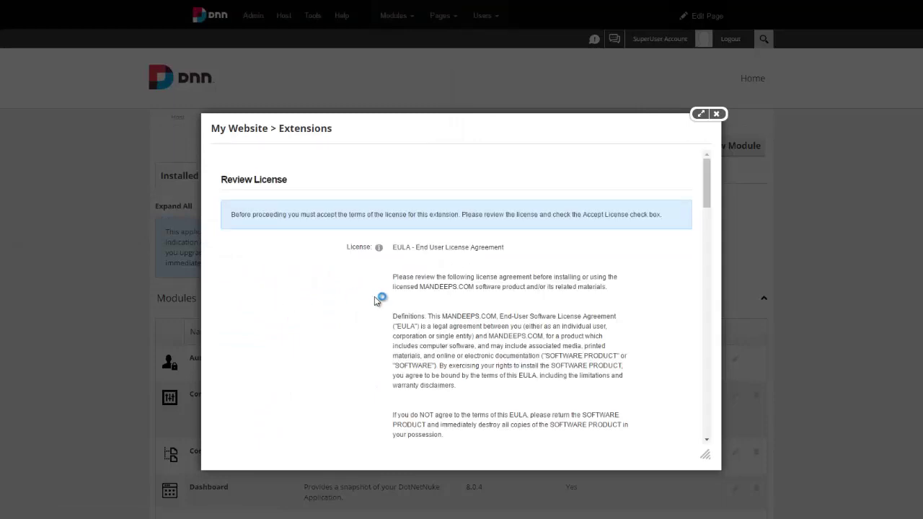
scroll(374, 296, down, 15)
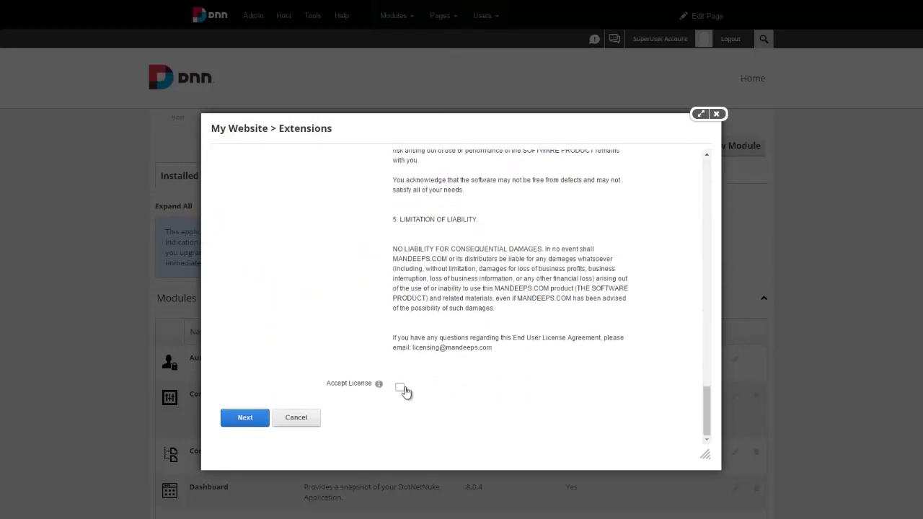
click(402, 389)
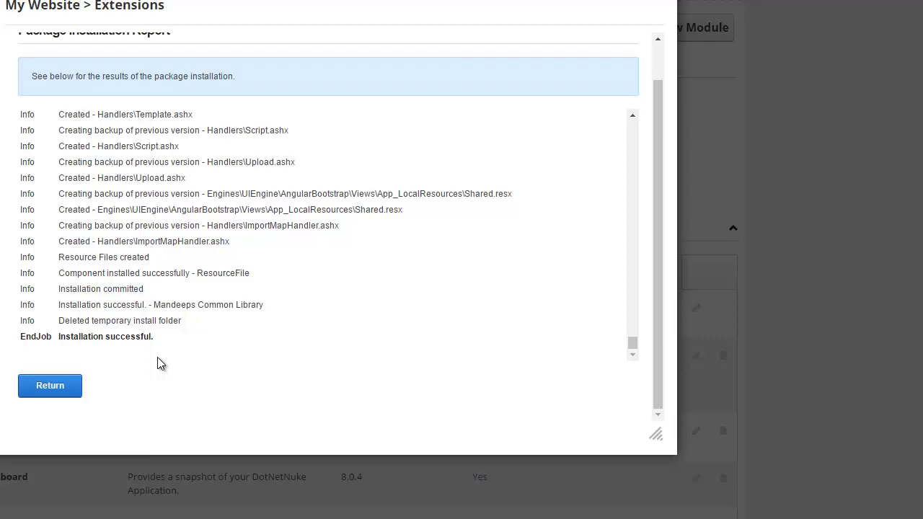
Leave the 'Installation successful' report and return to the Extensions list
drag(155, 339, 48, 339)
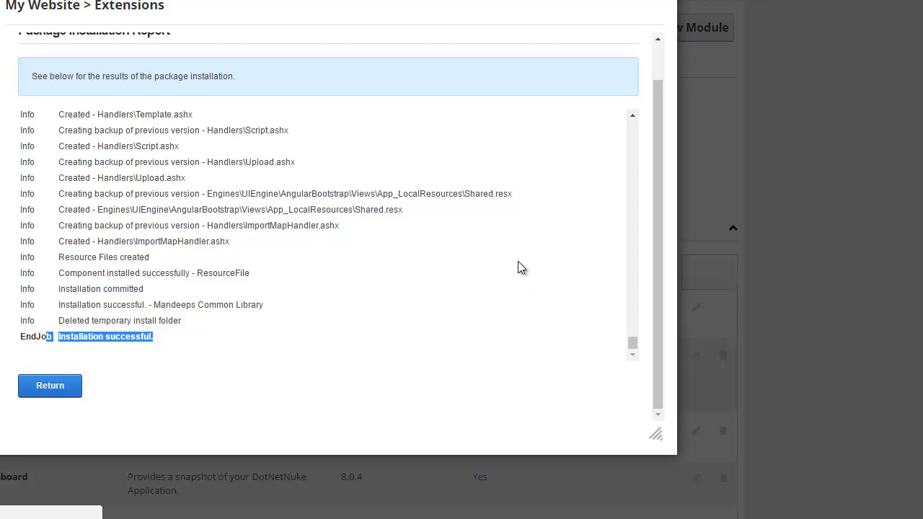
click(703, 22)
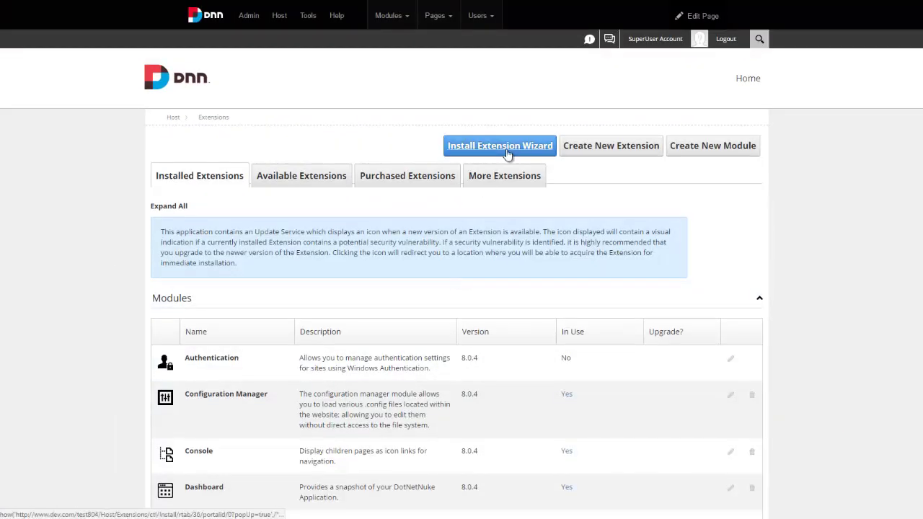
Start the extension wizard again and upload the LiveHelpdesk install zip
click(508, 154)
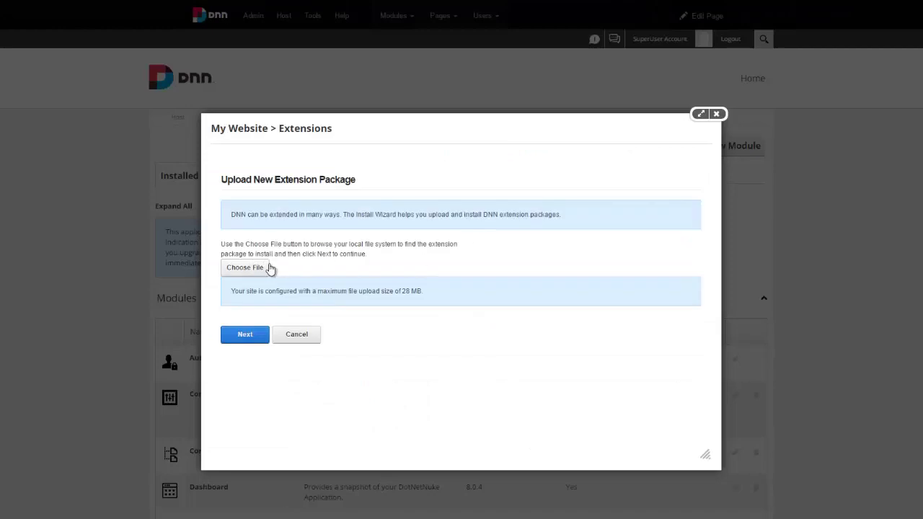
click(267, 265)
double_click(135, 28)
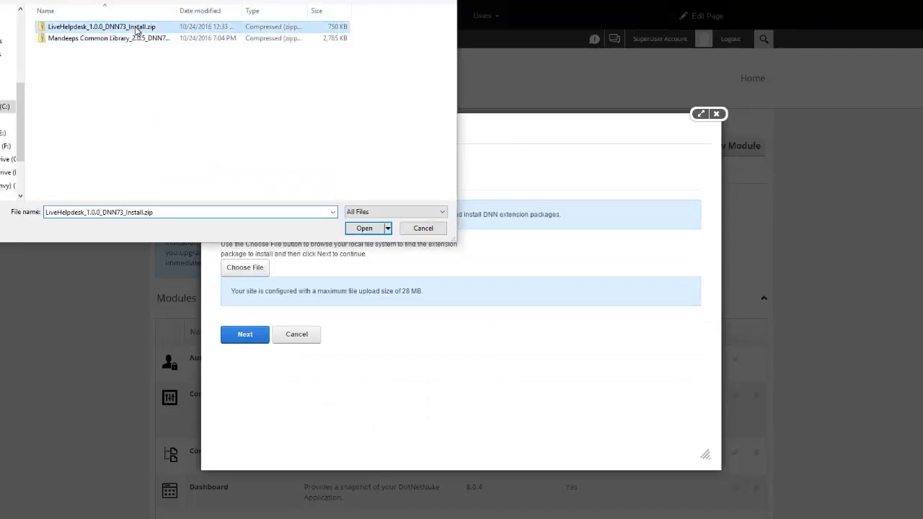
click(246, 339)
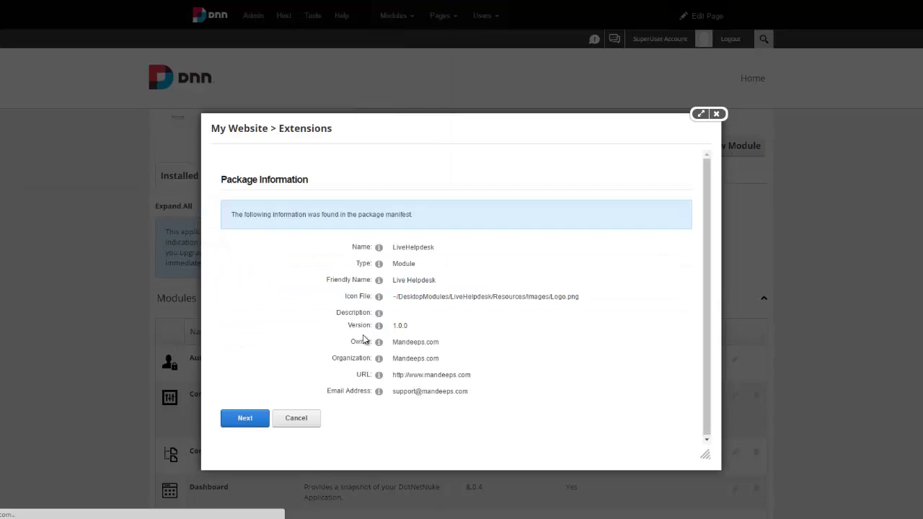
Pass the package pages, accept the license, install LiveHelpdesk, and return to Extensions
click(241, 422)
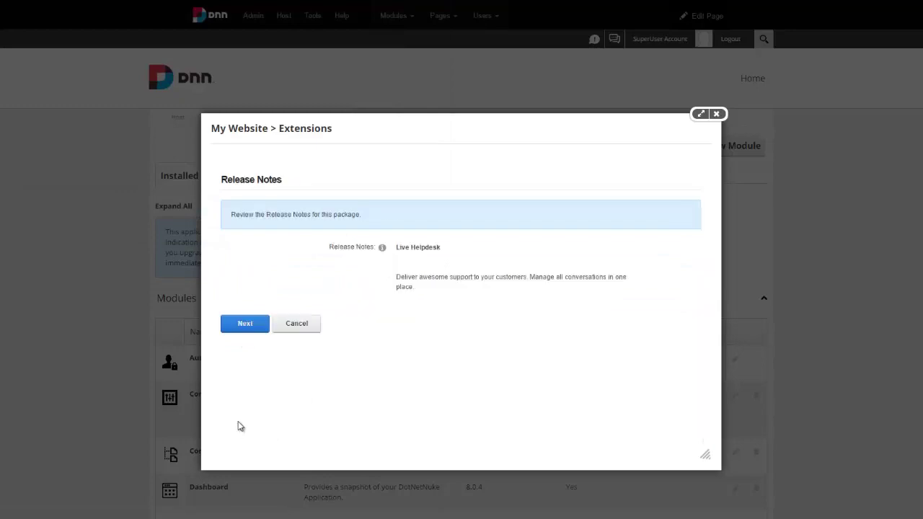
click(246, 323)
scroll(481, 300, down, 20)
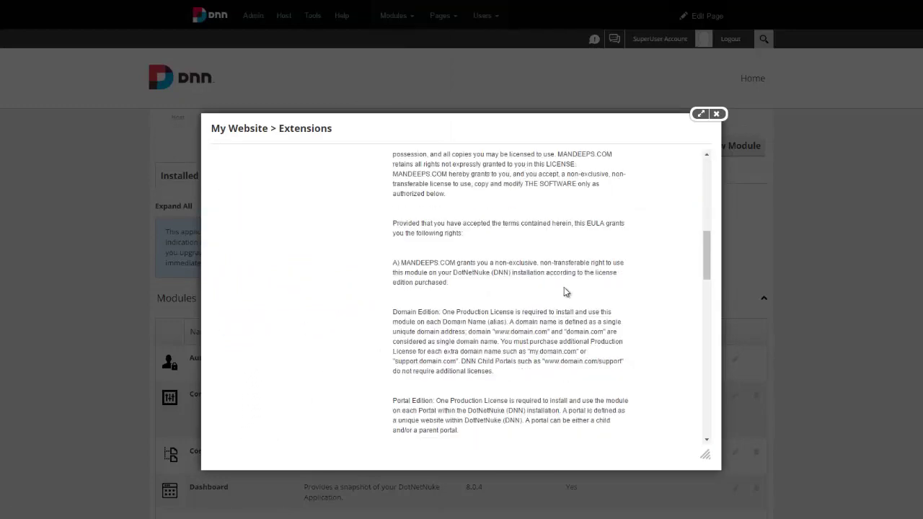
click(399, 387)
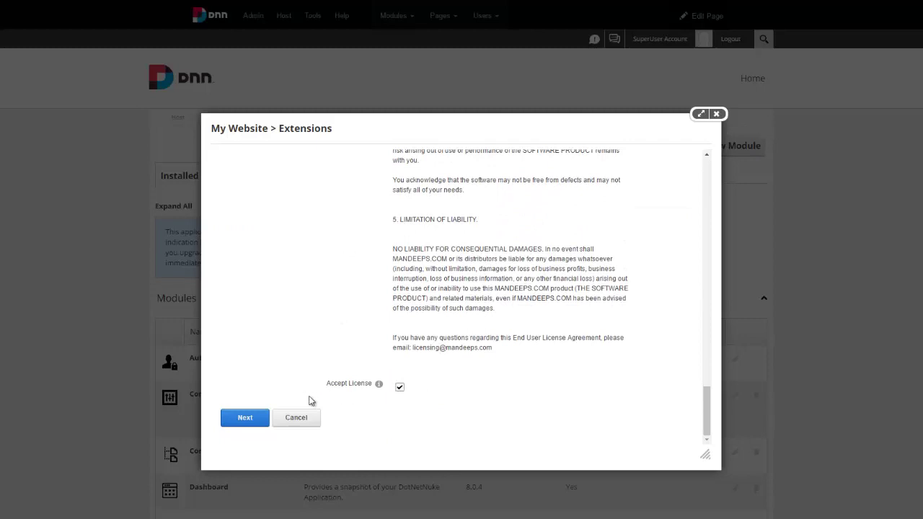
click(246, 418)
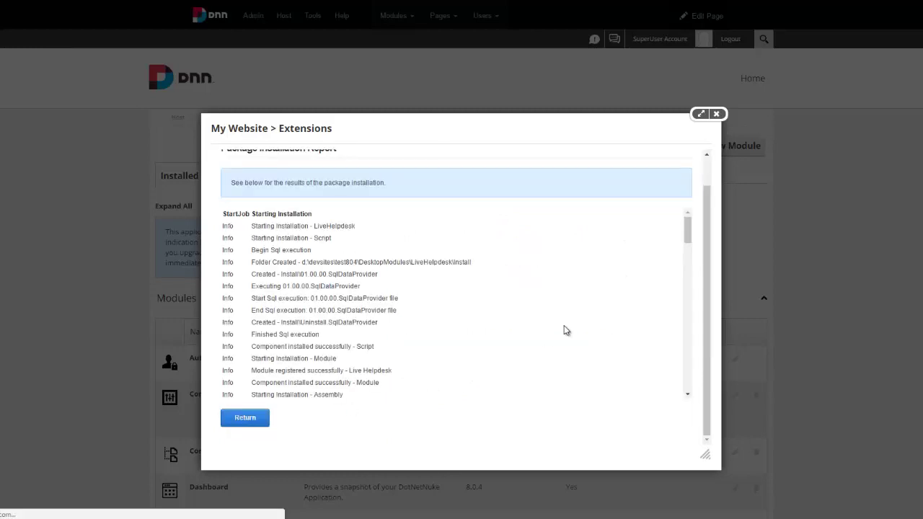
drag(686, 228, 620, 402)
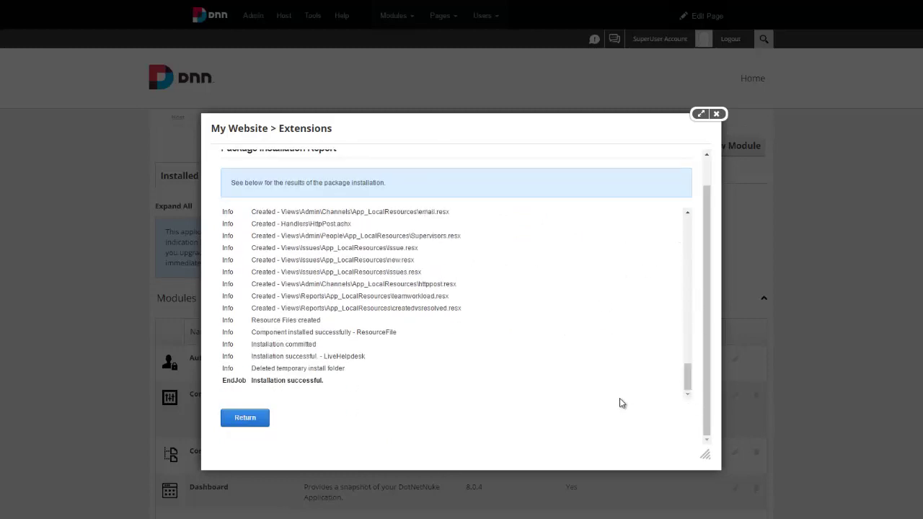
click(252, 423)
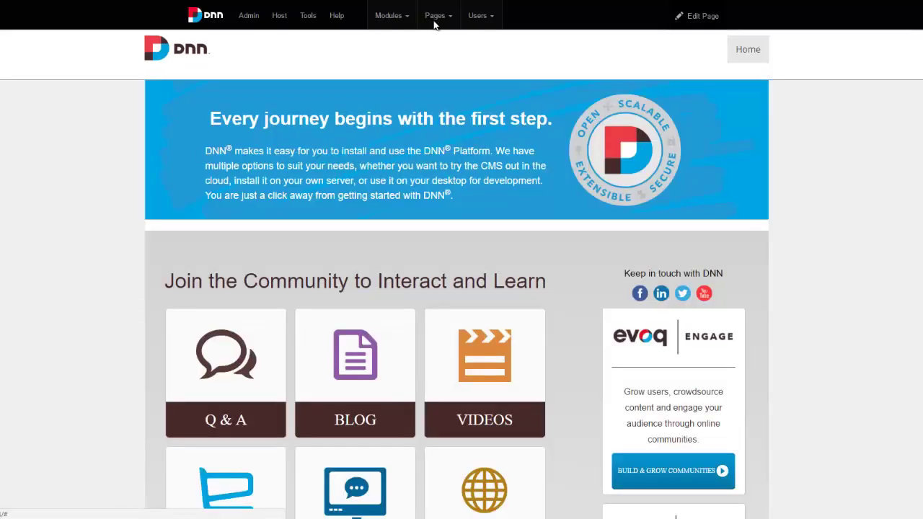
Add a new page named 'Support' with View Page permission for All Users
mouse_move(435, 16)
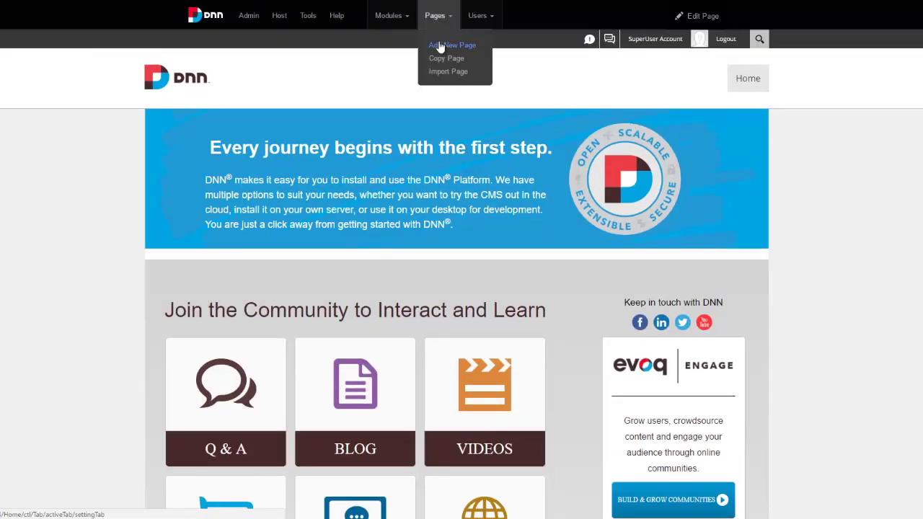
click(440, 42)
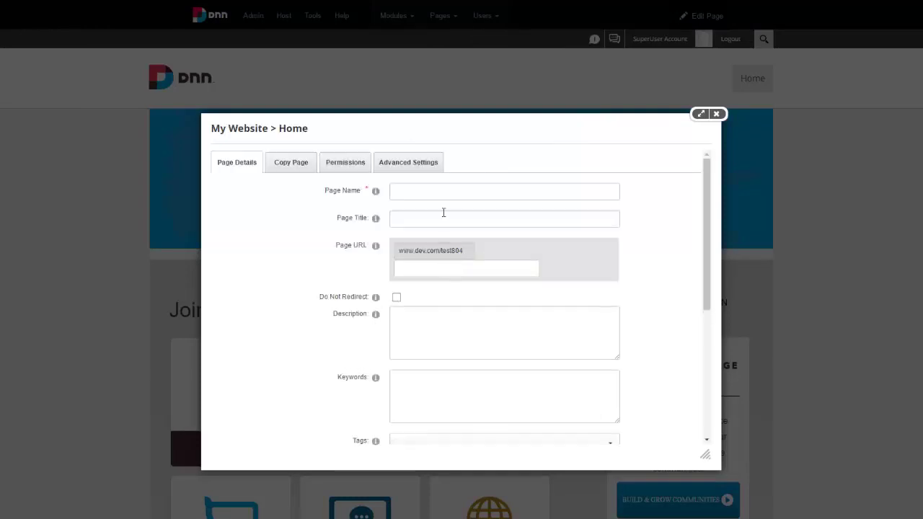
click(446, 192)
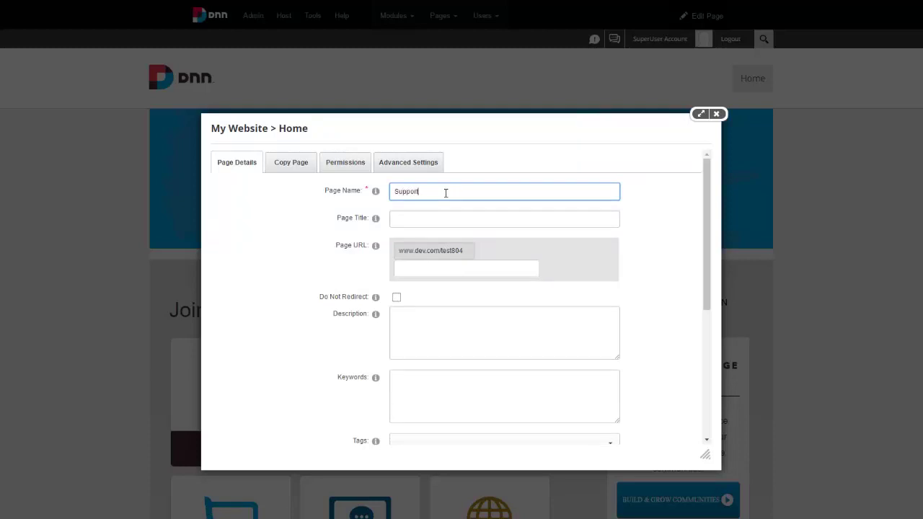
click(339, 167)
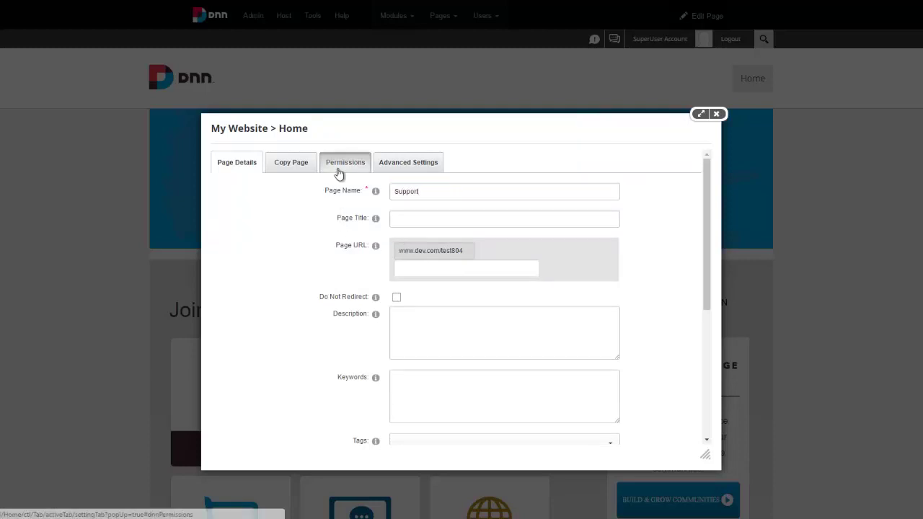
click(321, 254)
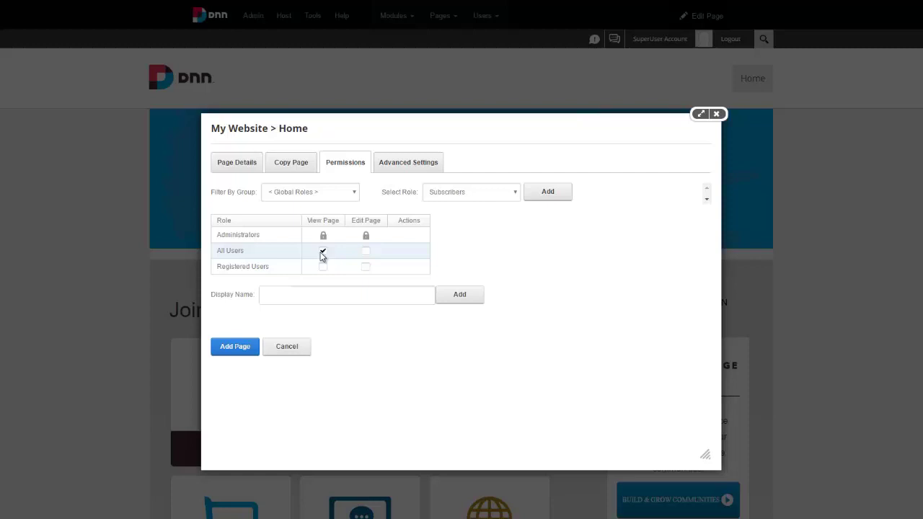
click(256, 166)
scroll(321, 252, down, 3)
scroll(321, 254, down, 1)
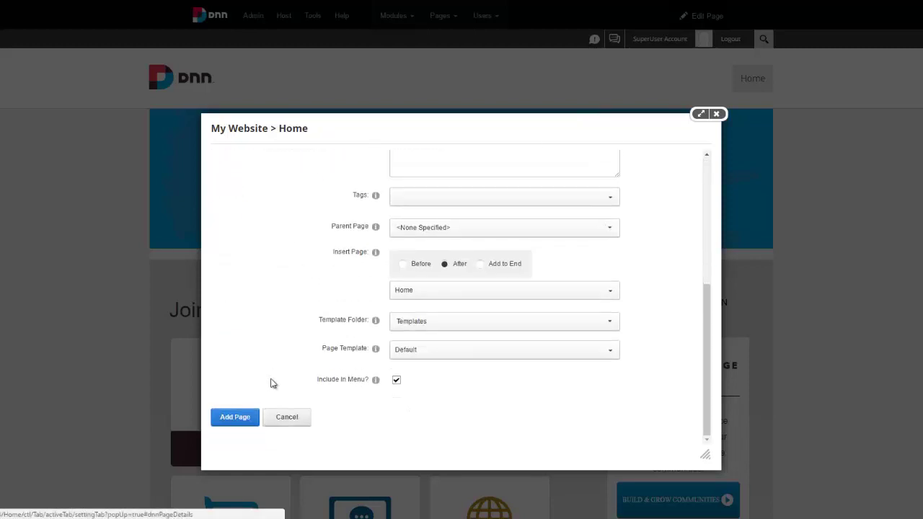
click(243, 418)
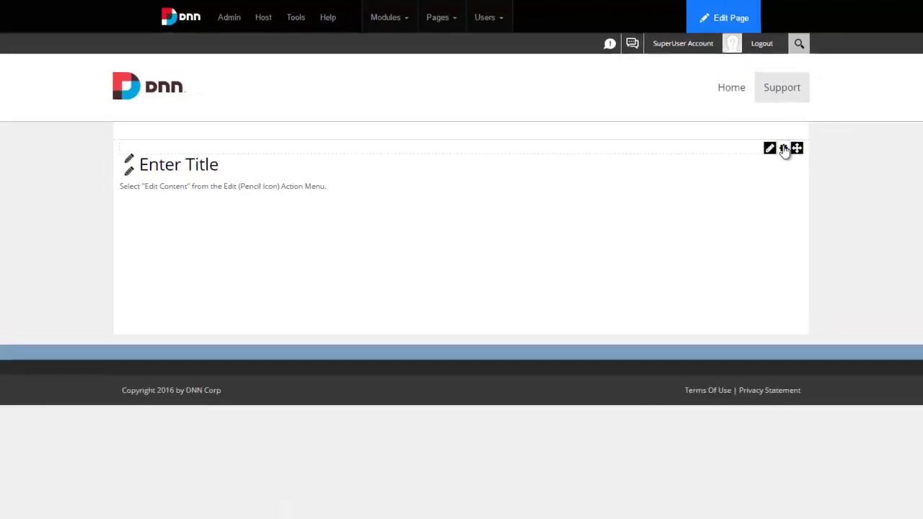
Delete the placeholder text module from the Support page
mouse_move(750, 132)
click(683, 241)
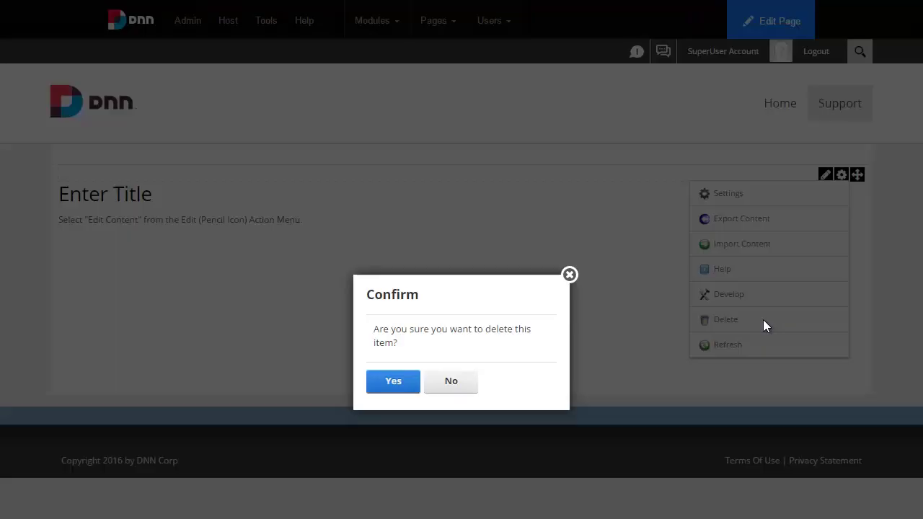
click(396, 385)
Search modules for 'h' and drop Live Helpdesk at the top of the page
mouse_move(363, 35)
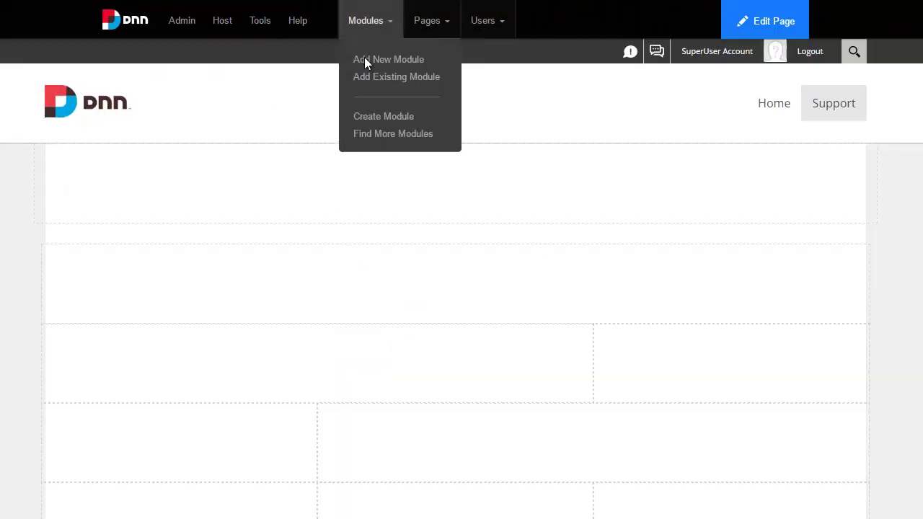
click(383, 63)
text(help)
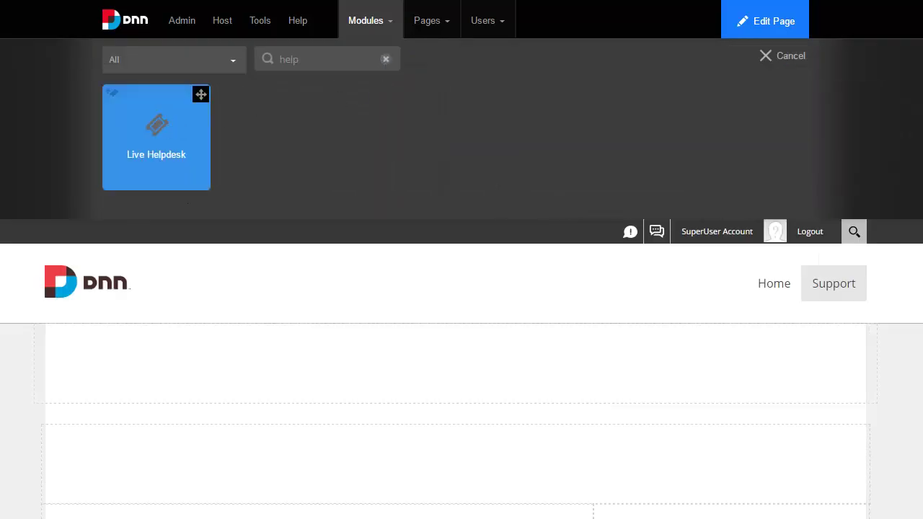
drag(157, 137, 310, 357)
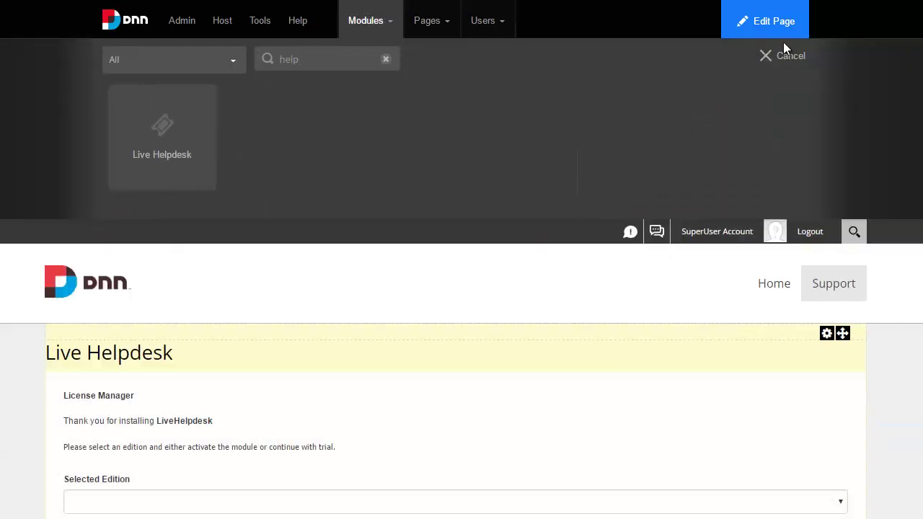
Select the Domain edition, continue the trial, then begin activating its license
click(796, 57)
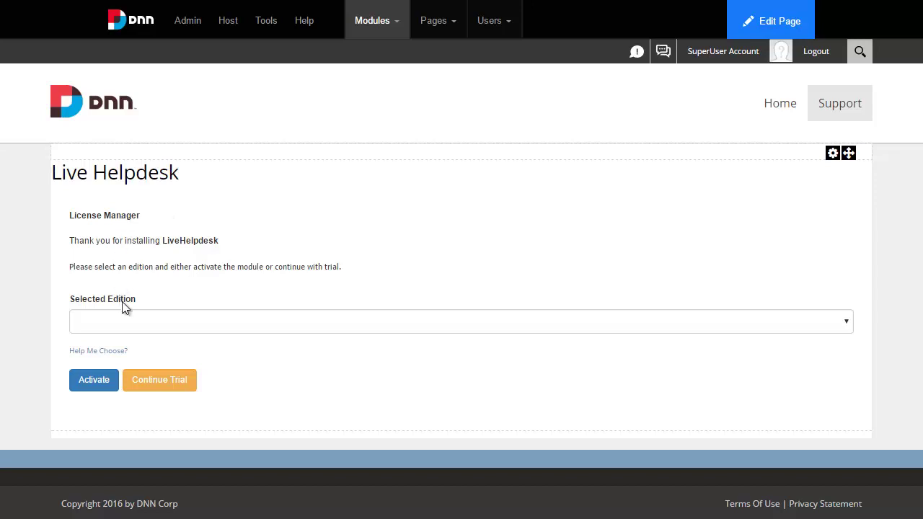
click(285, 322)
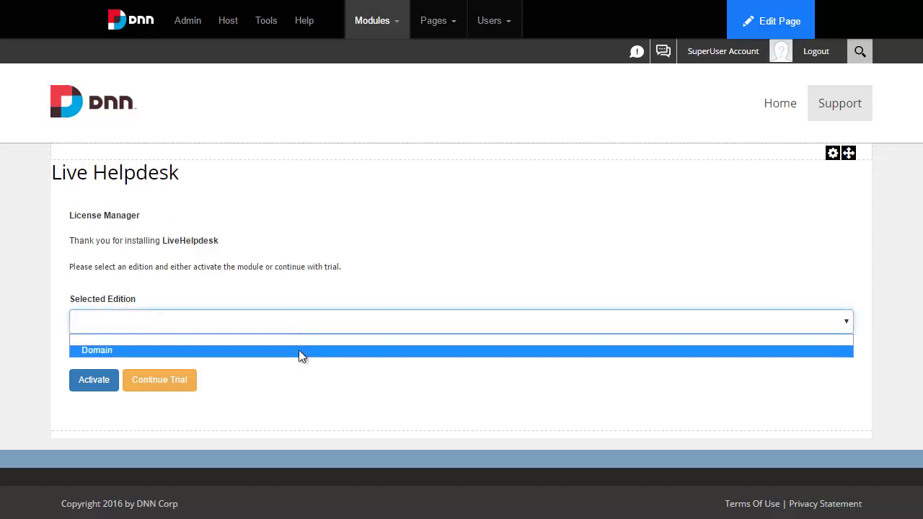
click(300, 352)
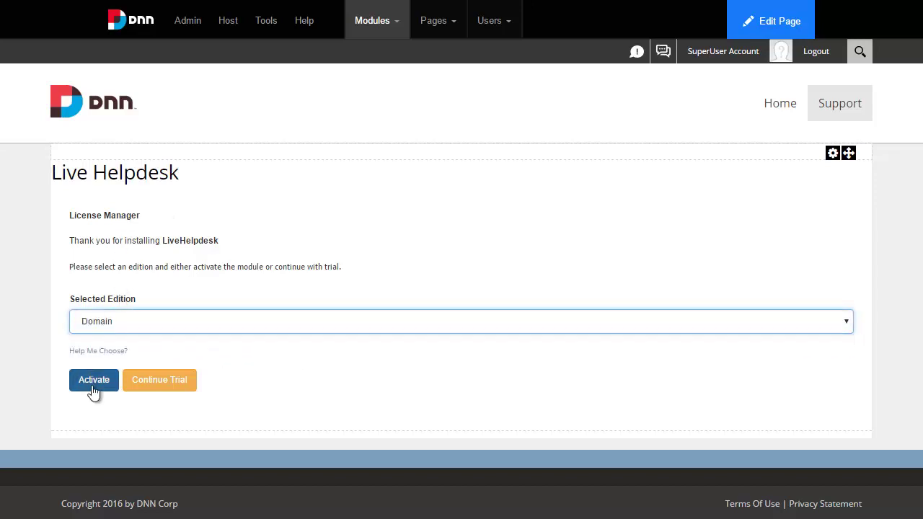
click(160, 380)
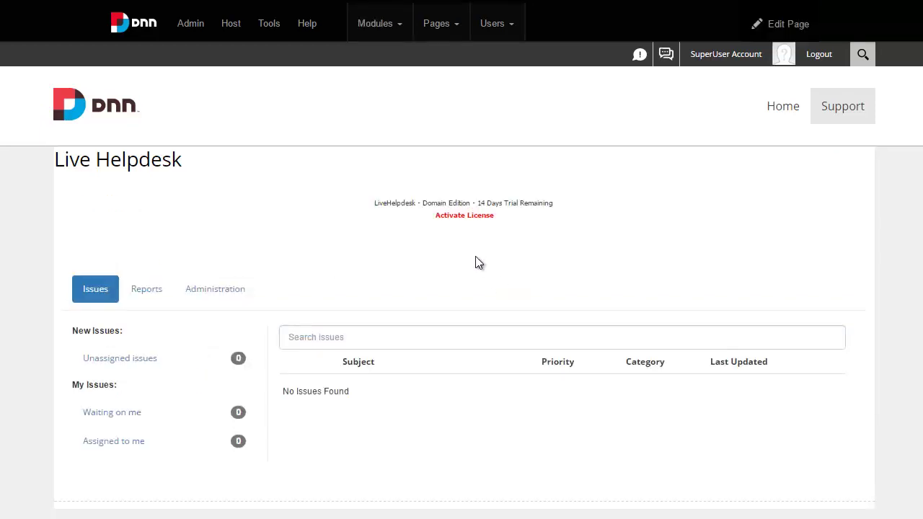
click(462, 216)
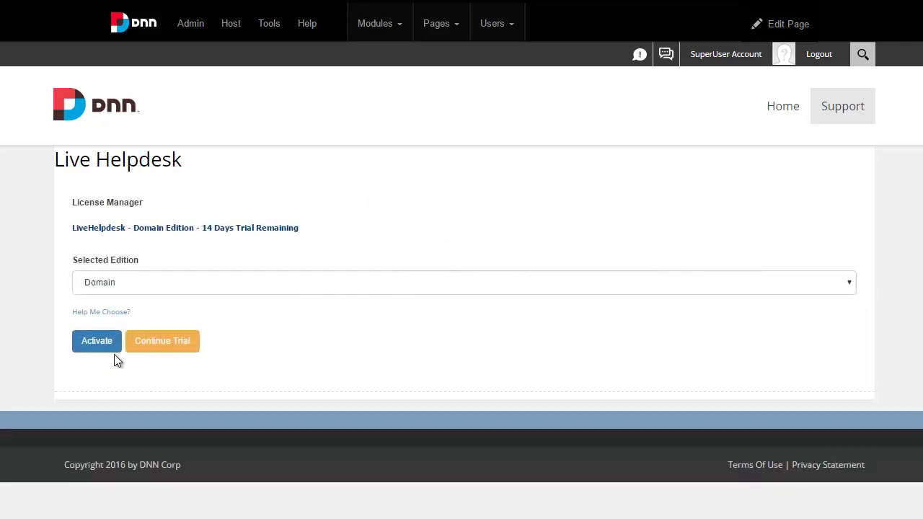
click(88, 345)
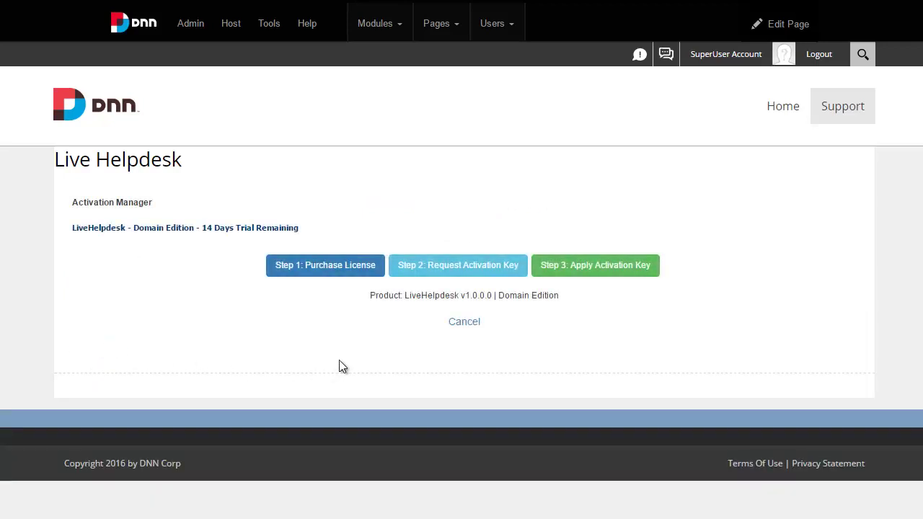
Request an activation key for the purchase e-mail address and confirm the domain-specific request
click(449, 271)
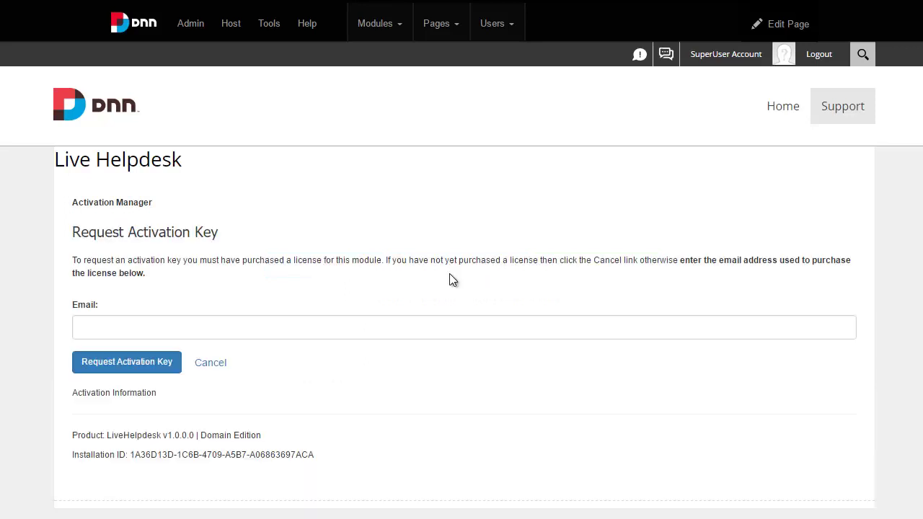
click(391, 327)
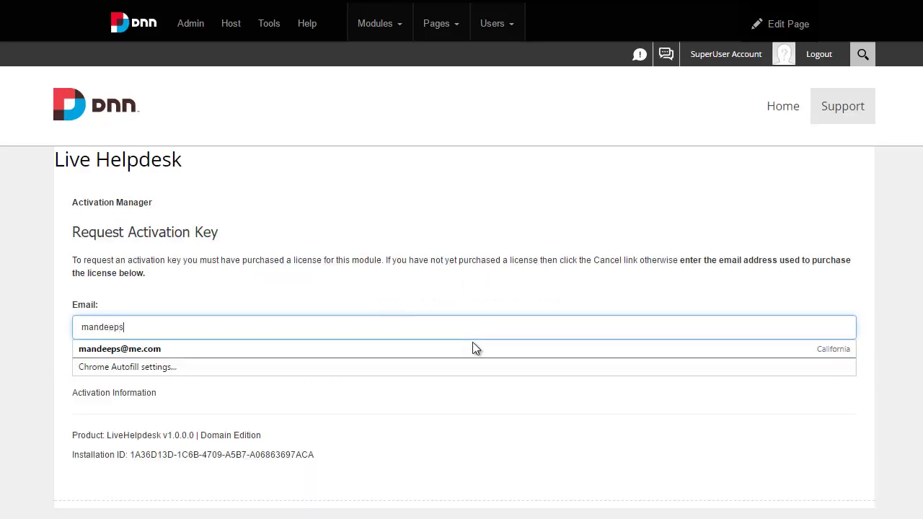
key(Tab)
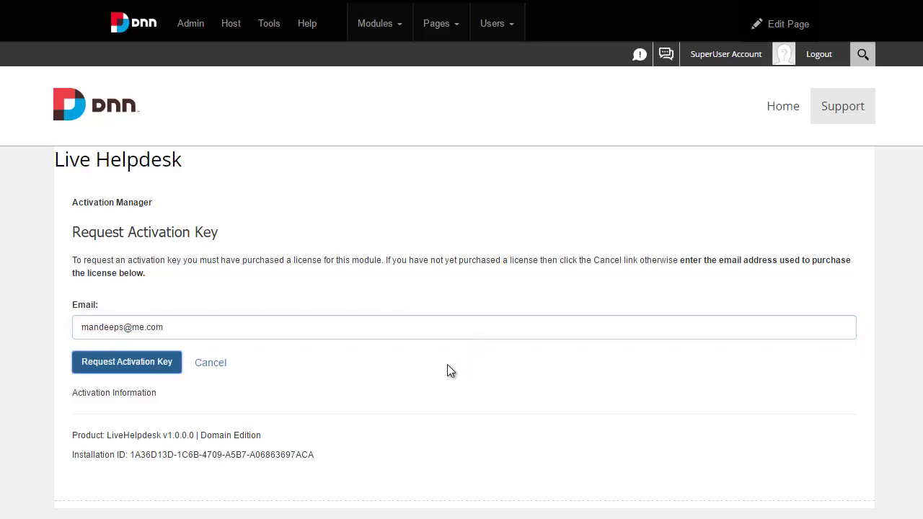
click(167, 369)
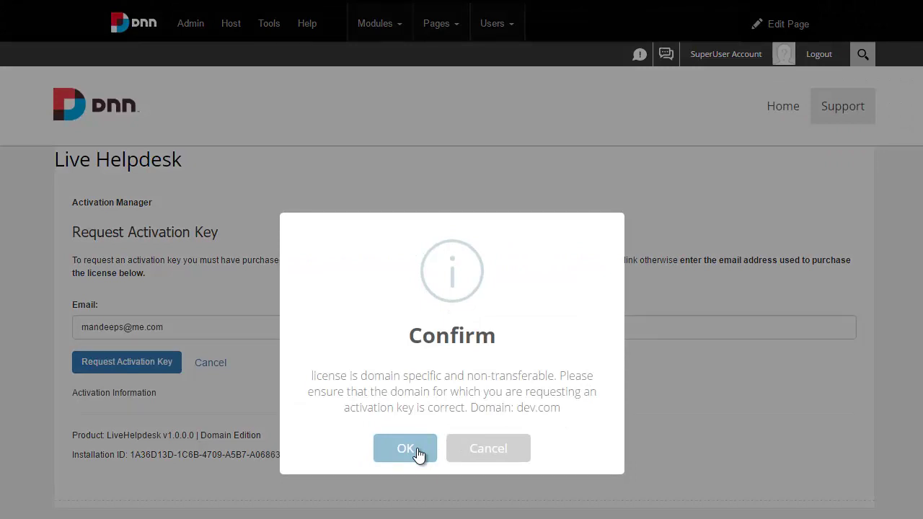
click(405, 450)
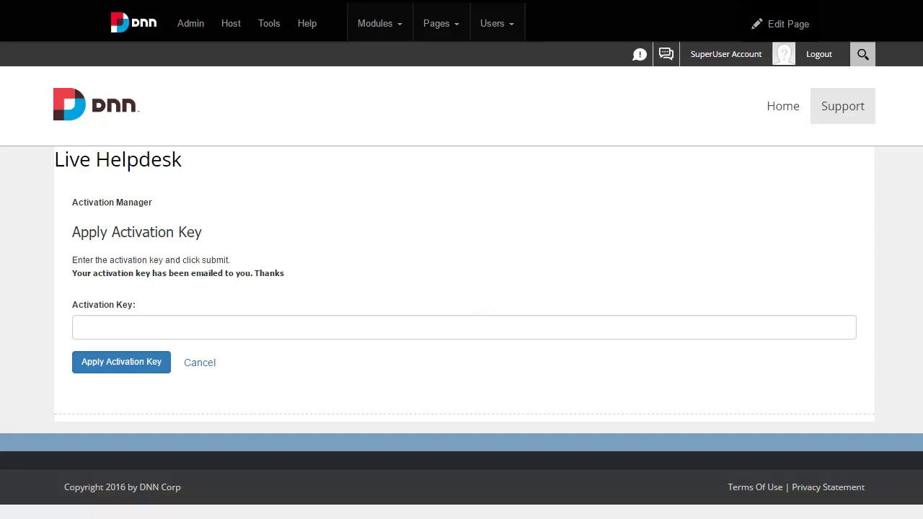
Paste the emailed activation key into the Activation Key field and apply it
right_click(203, 328)
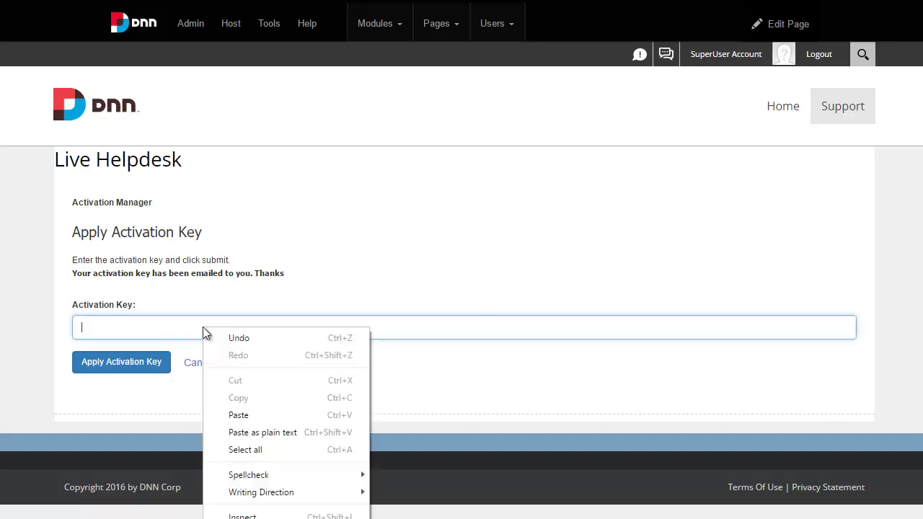
click(259, 416)
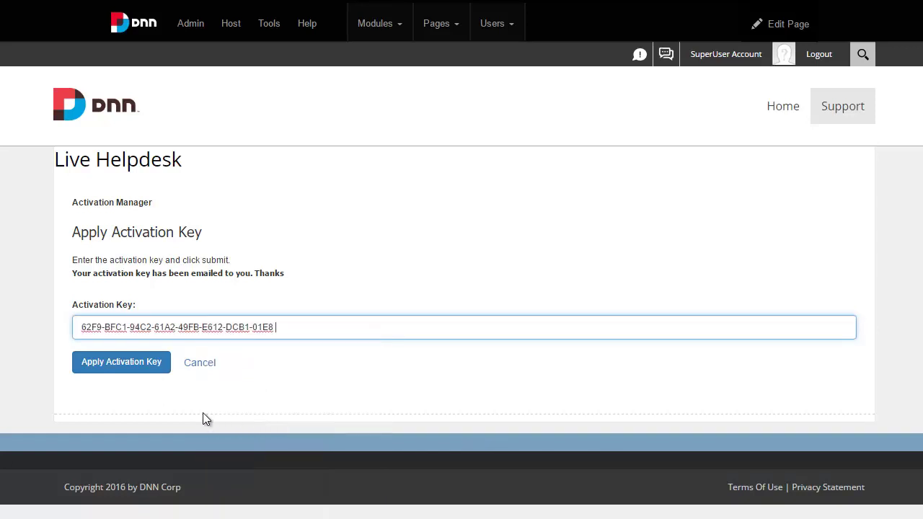
click(138, 375)
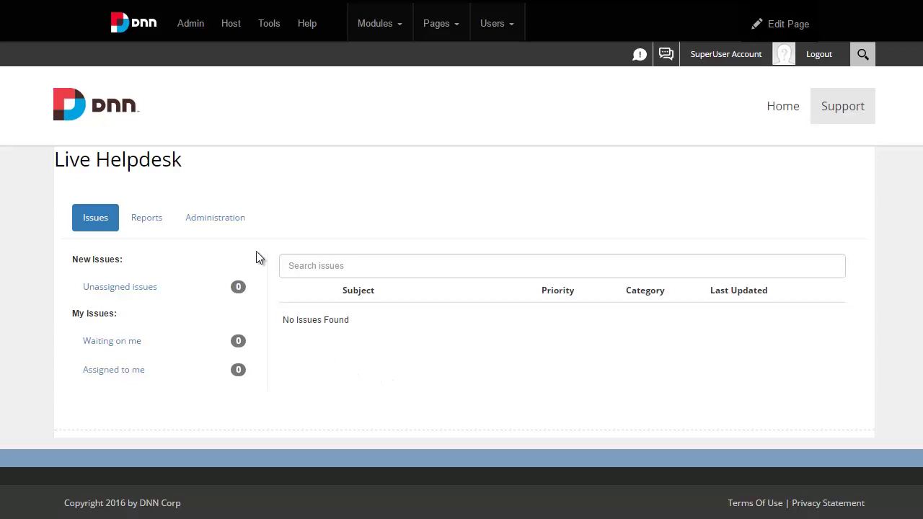
Open the Live Helpdesk Administration People / Agents page and review the Agents Role list without selecting a role
click(223, 218)
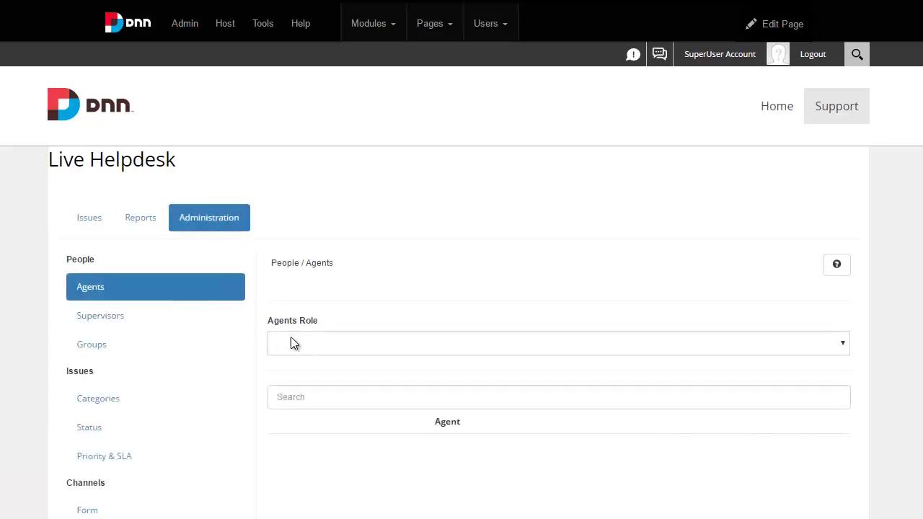
click(354, 343)
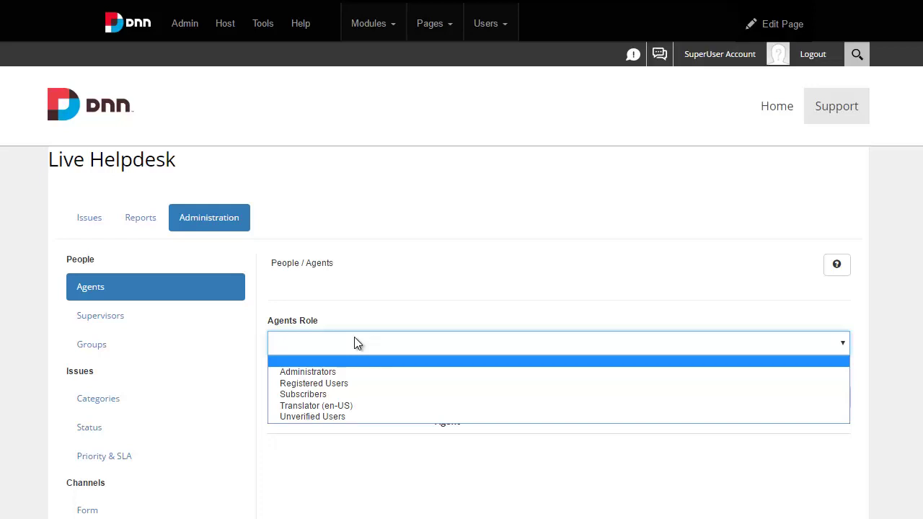
click(435, 344)
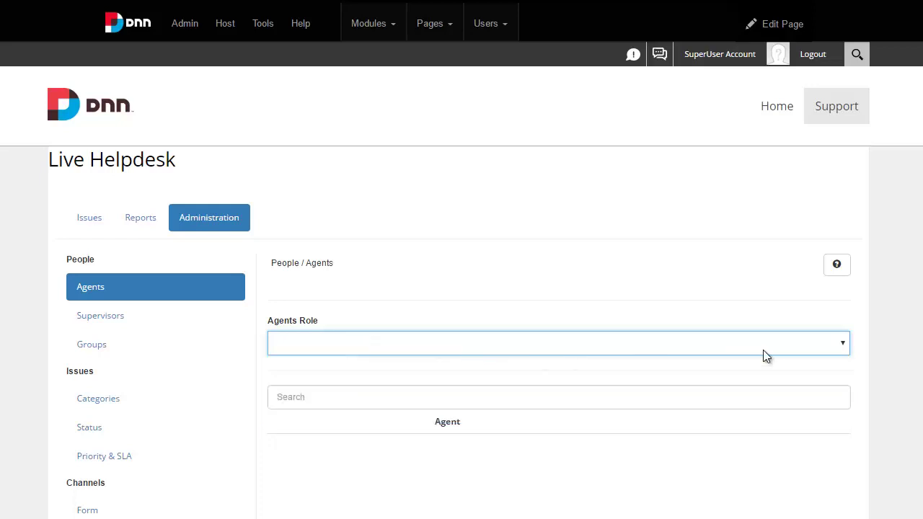
click(909, 343)
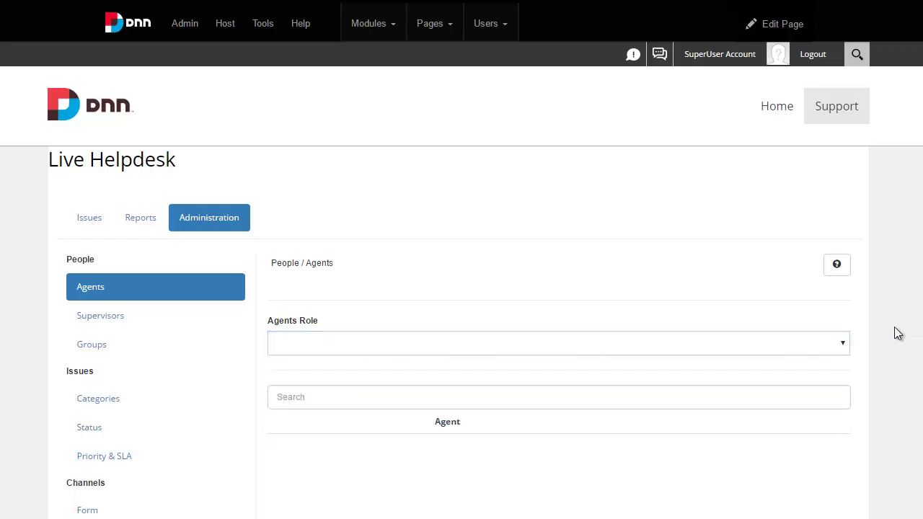